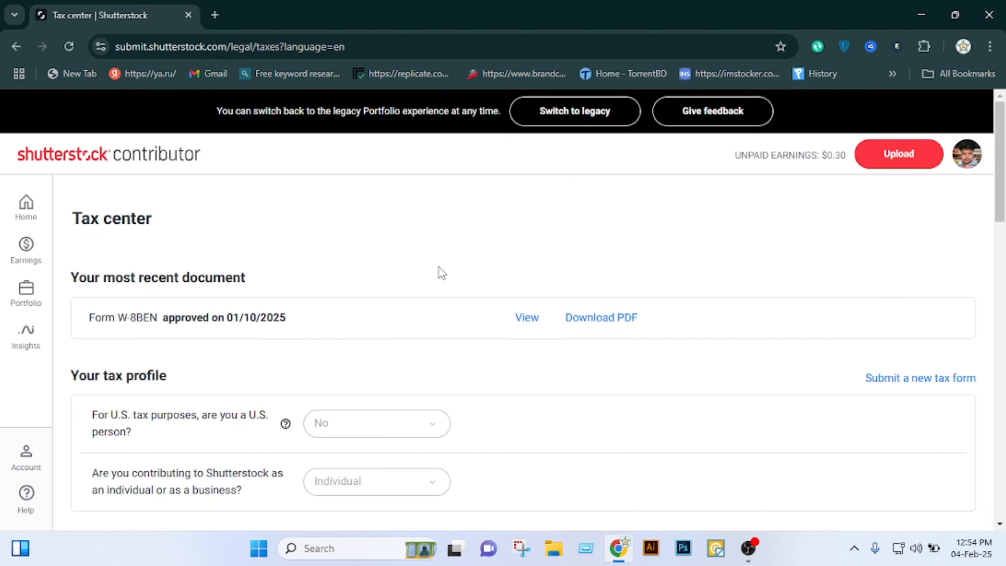
- Review the most recent document, tax profile and address in the Tax center, and start a new tax form
scroll(442, 273, down, 2)
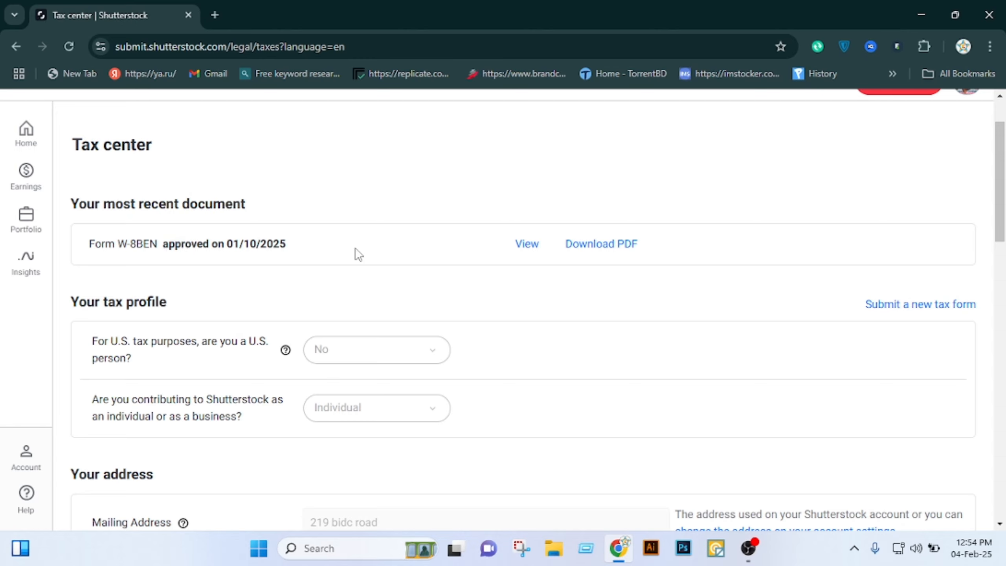
scroll(355, 253, down, 5)
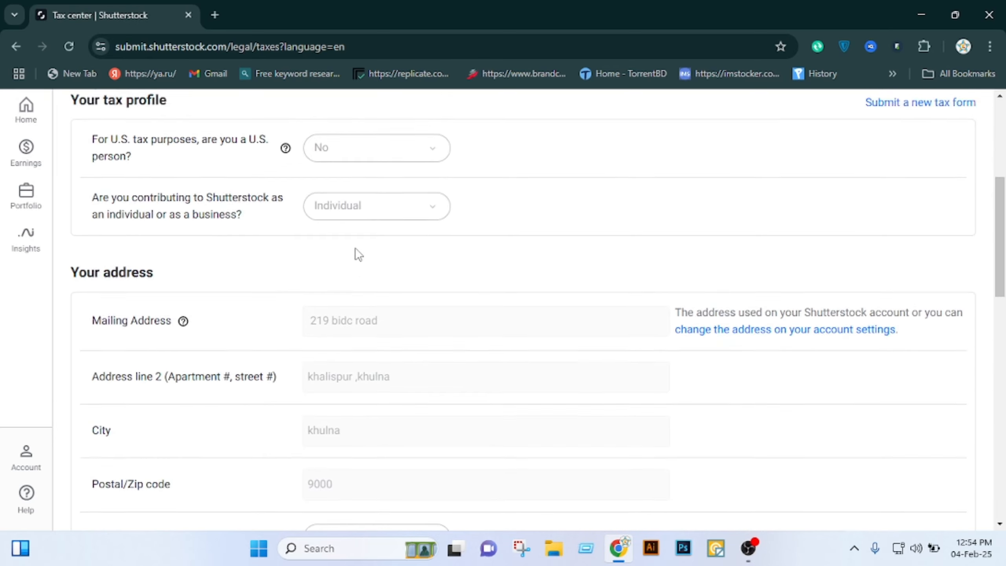
scroll(483, 294, up, 8)
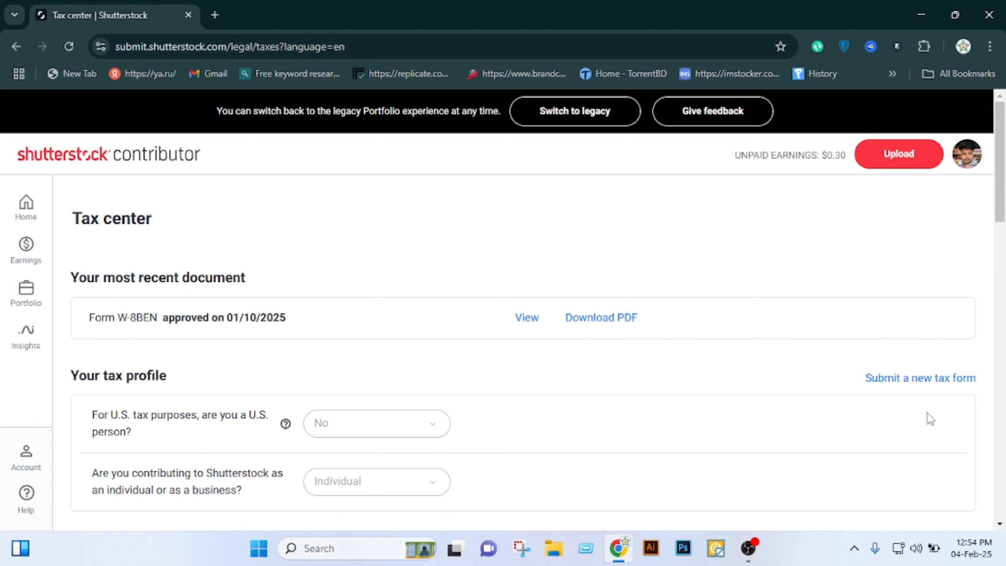
click(911, 381)
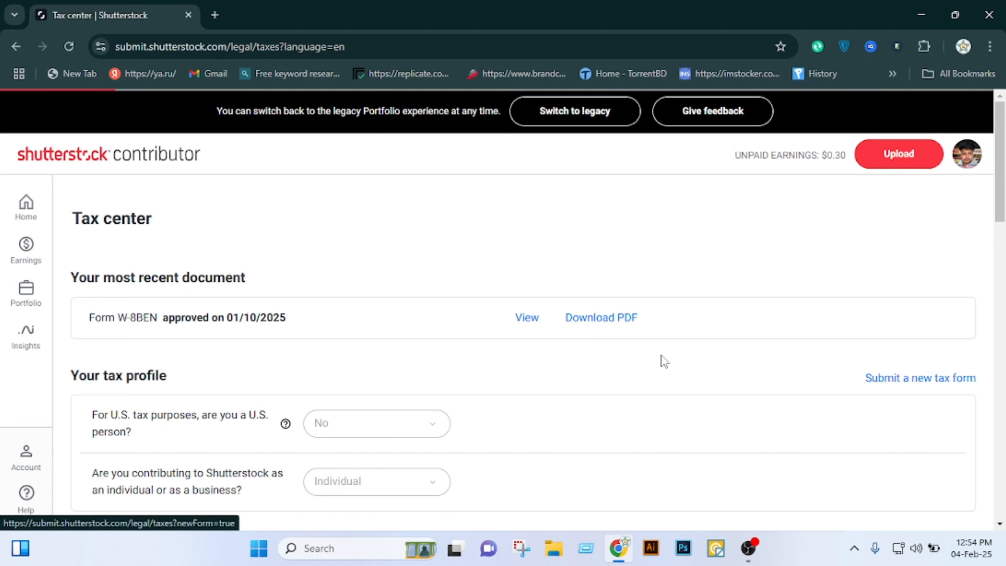
- Answer No to being a U.S. person, choose Individual as the contributor type, and submit the answers
scroll(467, 292, down, 5)
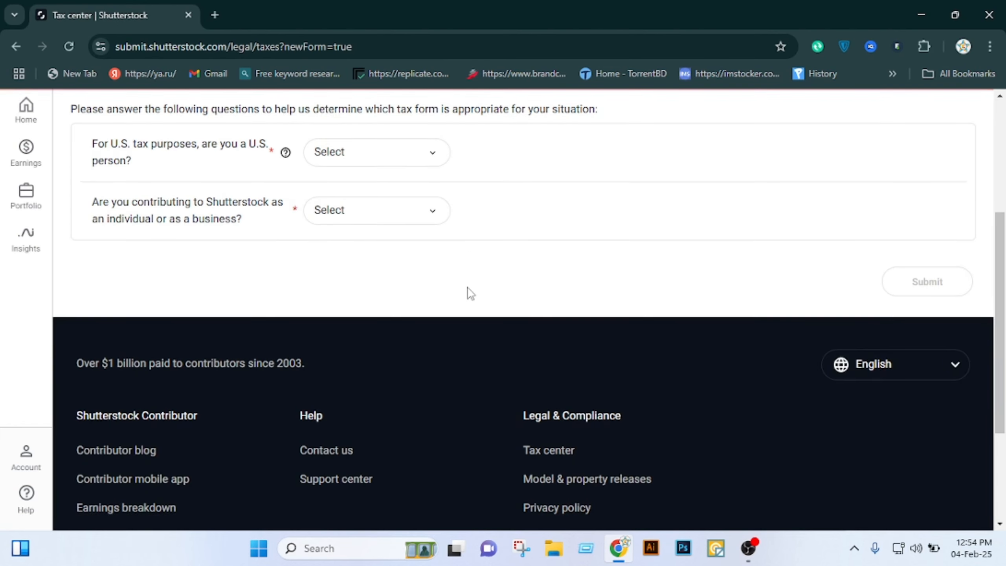
scroll(467, 292, up, 2)
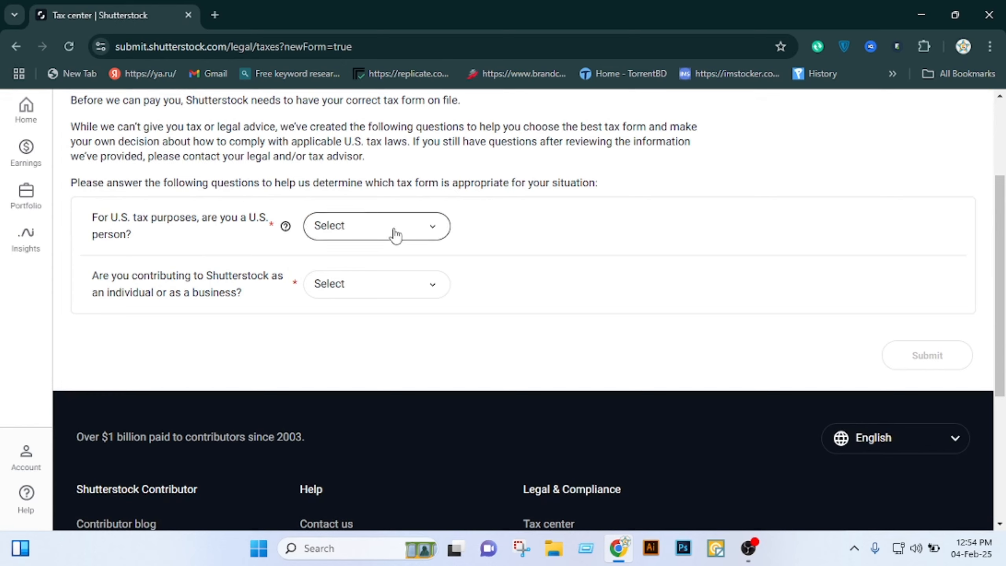
click(368, 224)
click(338, 292)
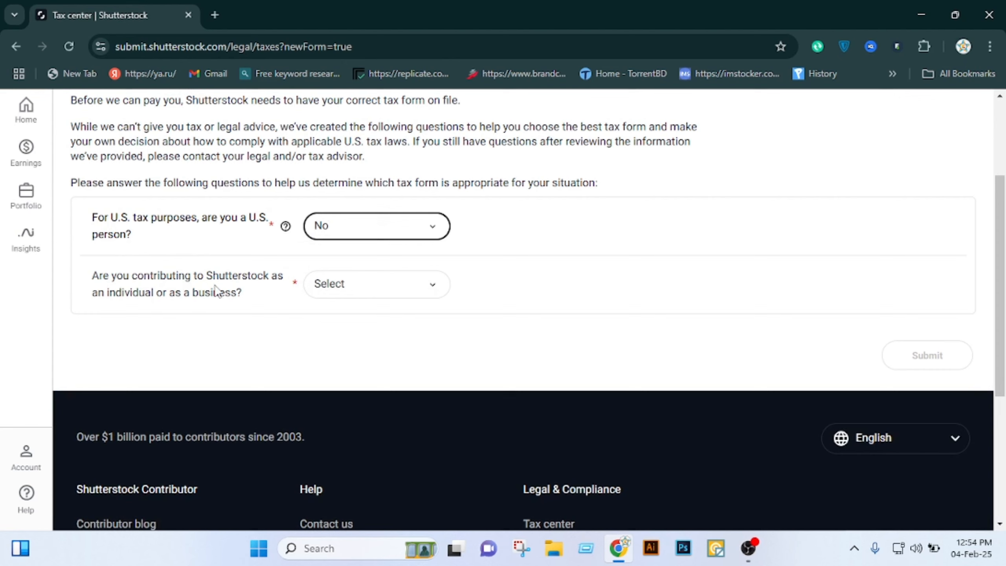
click(363, 289)
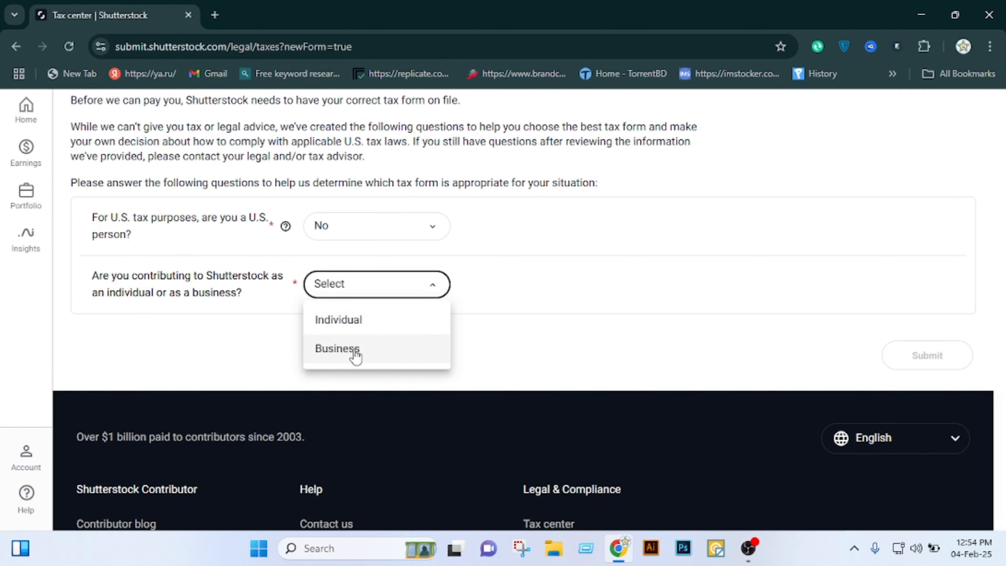
click(361, 327)
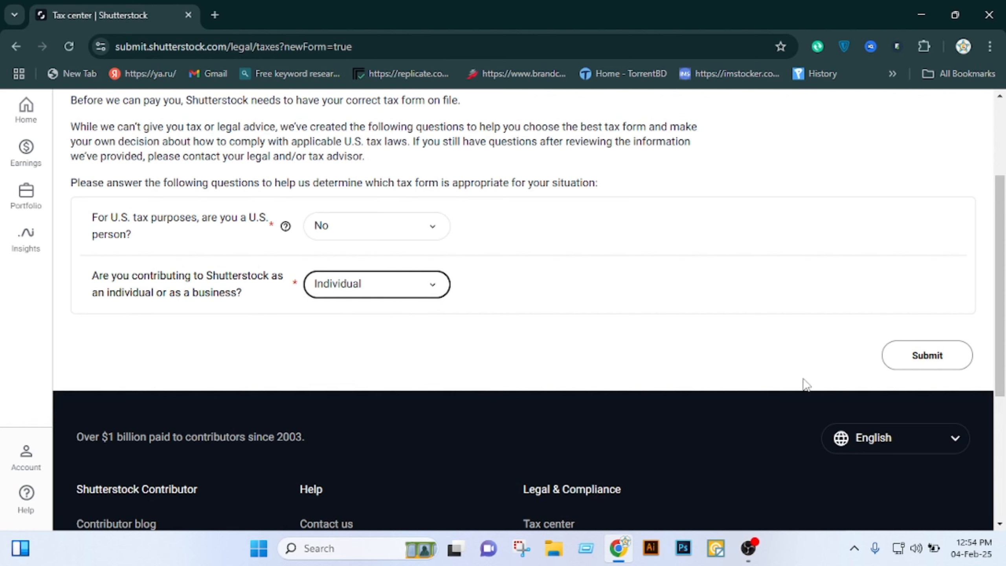
click(891, 355)
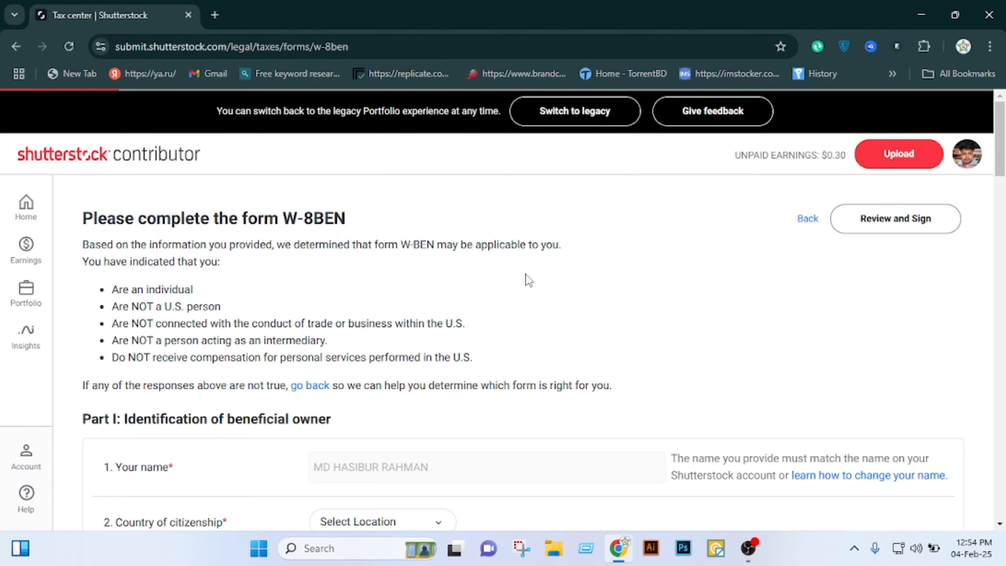
- Examine the W-8BEN beneficial owner identification fields, including the list of countries of citizenship
scroll(526, 280, down, 5)
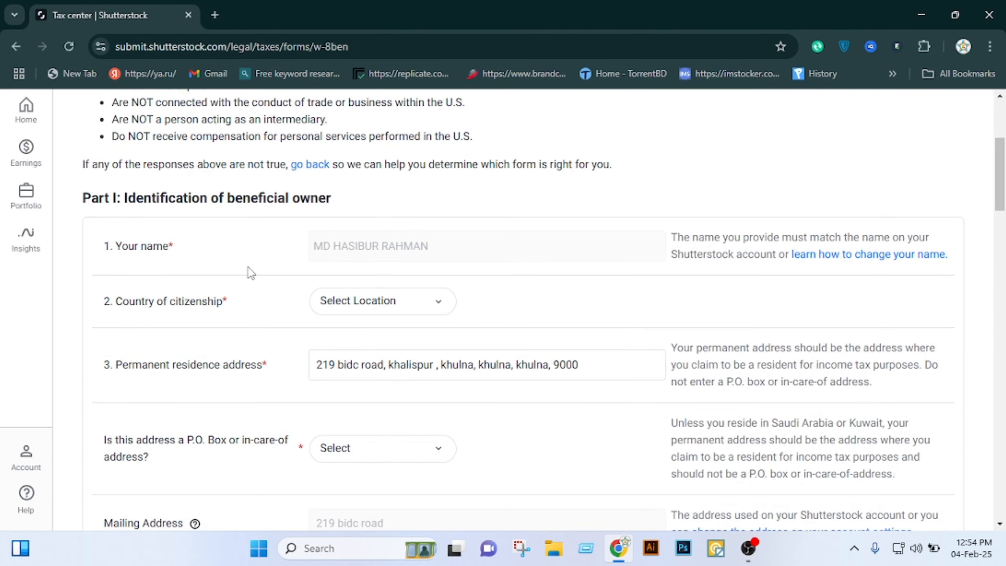
scroll(202, 216, down, 2)
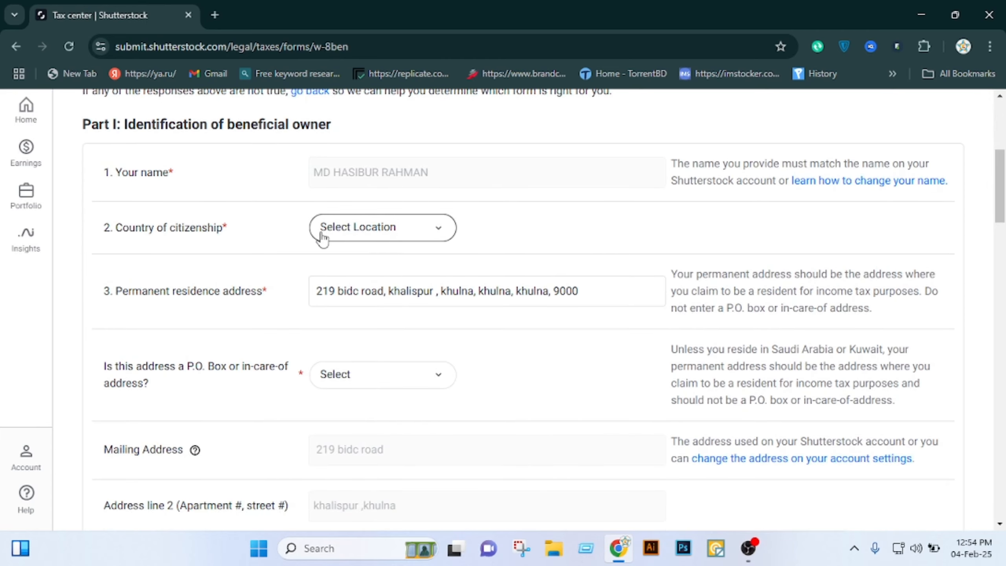
scroll(425, 242, down, 4)
scroll(425, 242, up, 4)
click(382, 227)
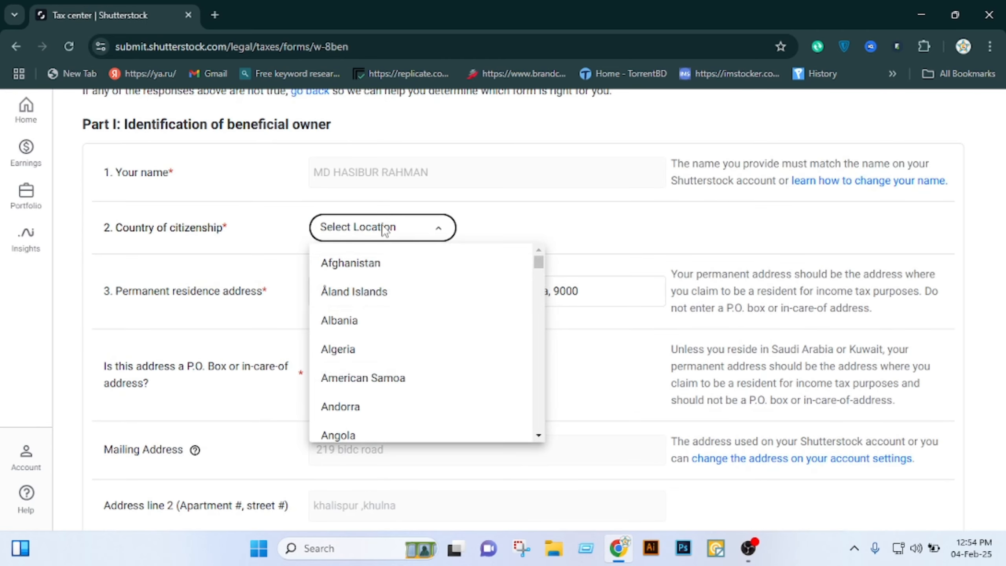
click(558, 222)
- Examine the W-8BEN address, taxpayer number and date of birth fields, trying the option that FTIN is not legally required
scroll(525, 240, down, 4)
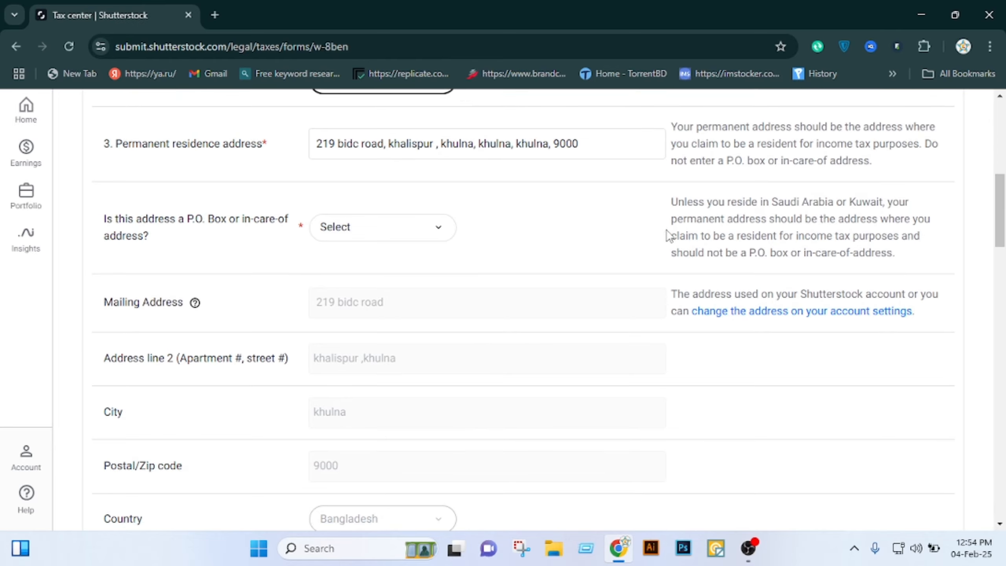
scroll(459, 234, down, 4)
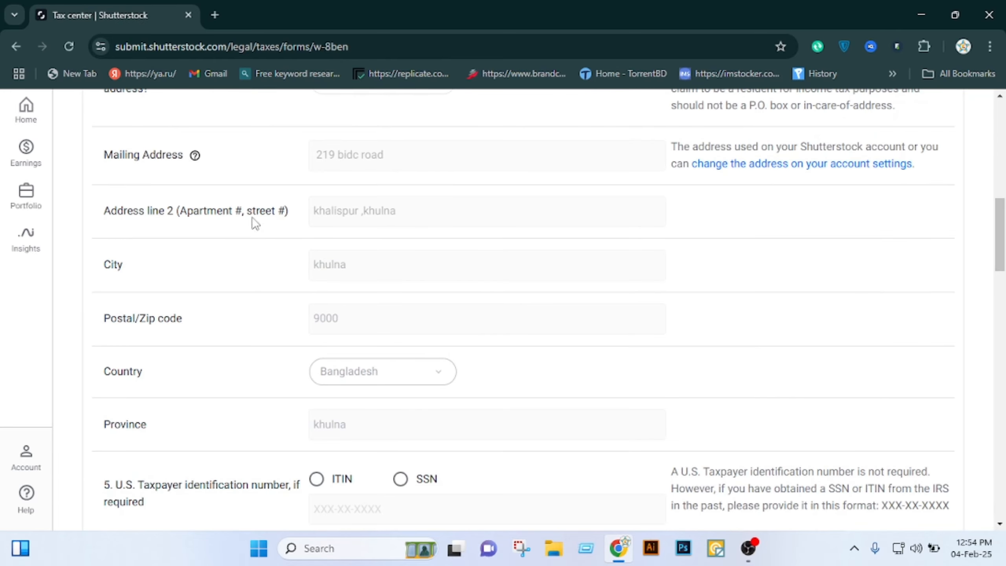
scroll(447, 281, down, 2)
scroll(498, 225, down, 4)
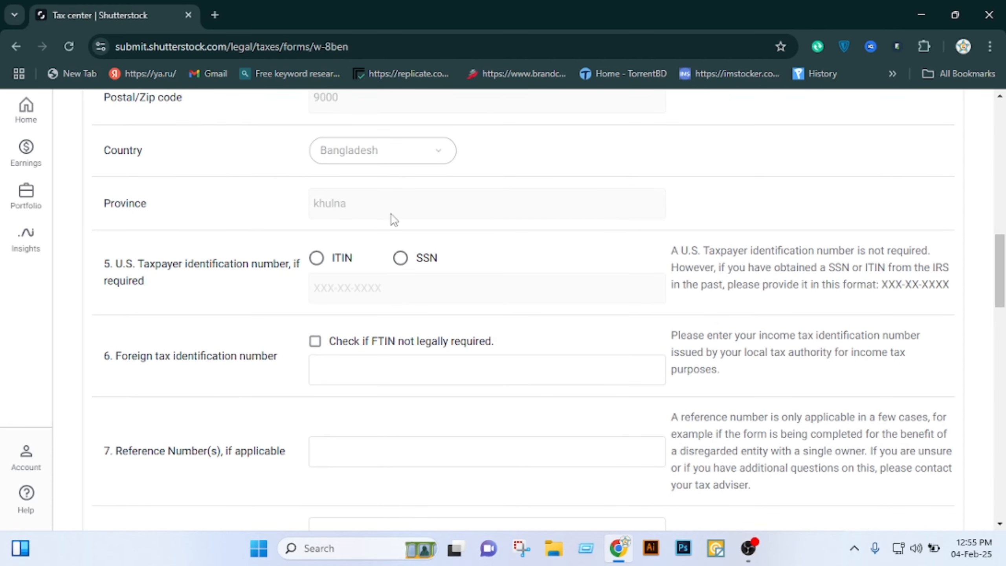
scroll(480, 229, down, 2)
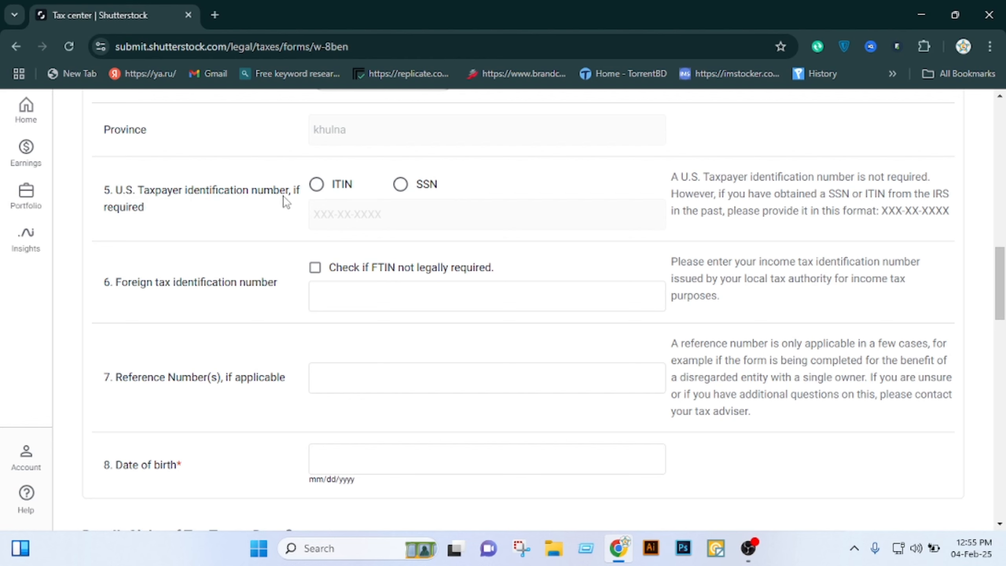
scroll(557, 197, down, 1)
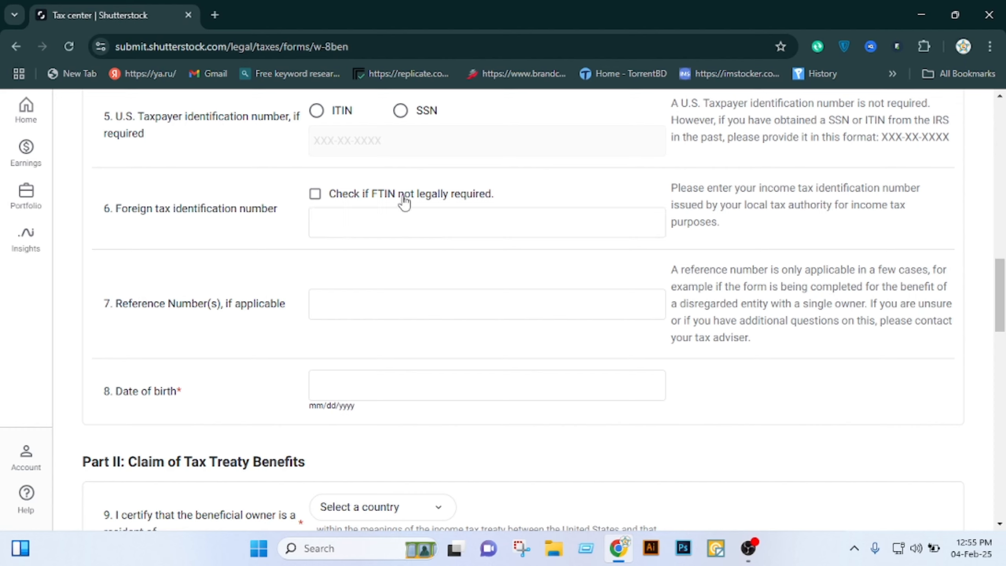
click(315, 195)
click(315, 194)
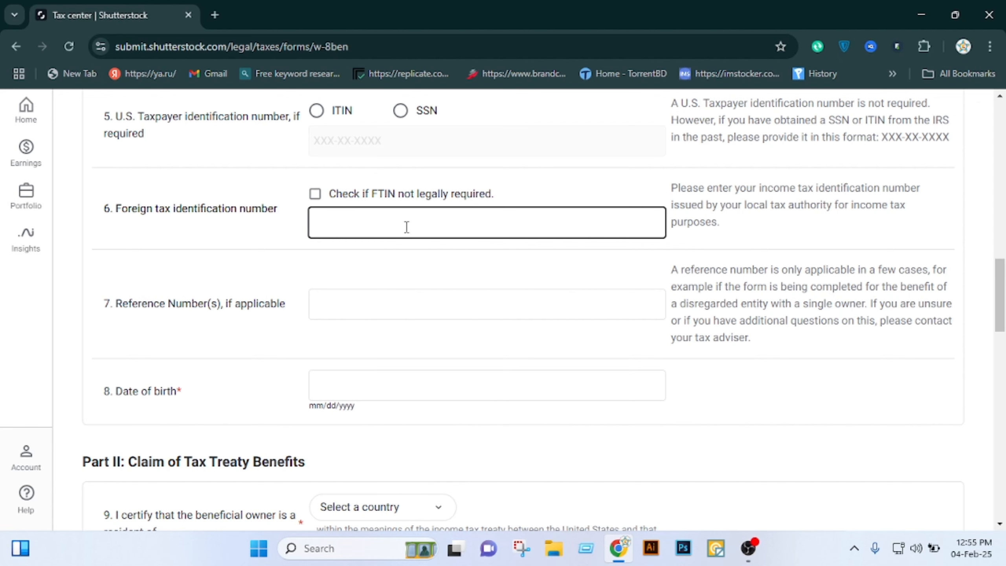
- Examine the W-8BEN tax treaty and certification sections, trying the capacity-to-sign certification and clearing it again
scroll(471, 214, down, 2)
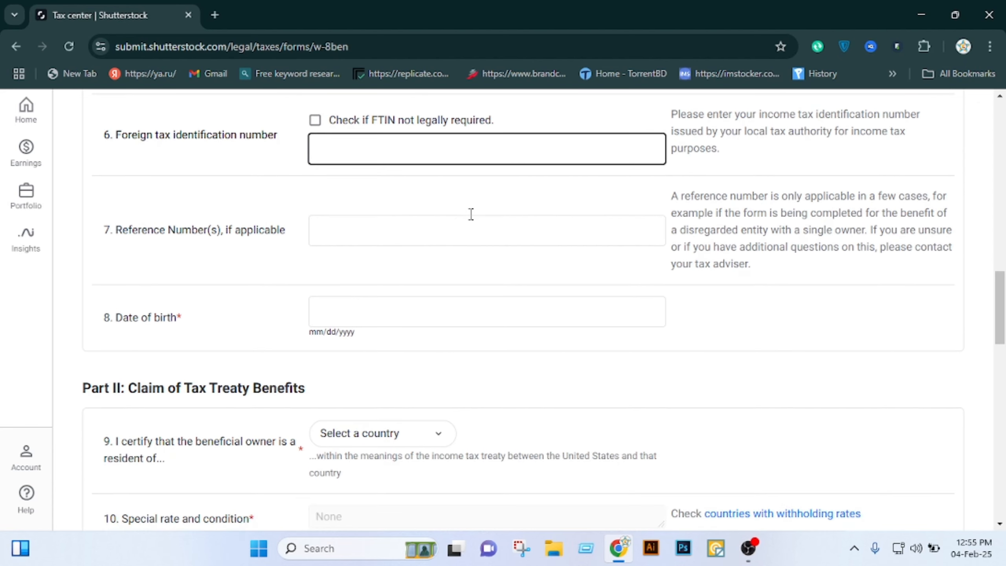
scroll(471, 221, down, 2)
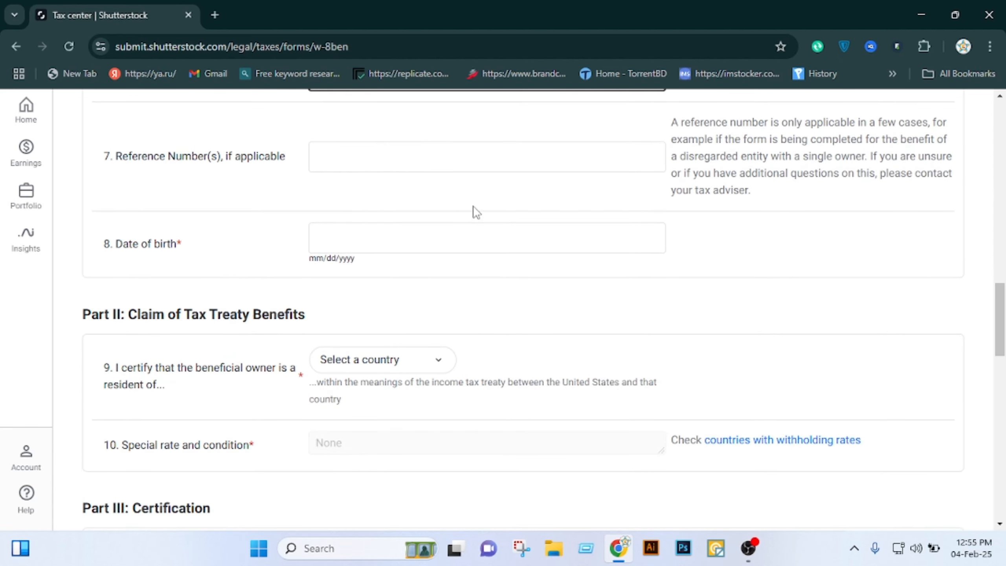
scroll(475, 212, down, 2)
scroll(258, 258, up, 2)
scroll(402, 261, down, 4)
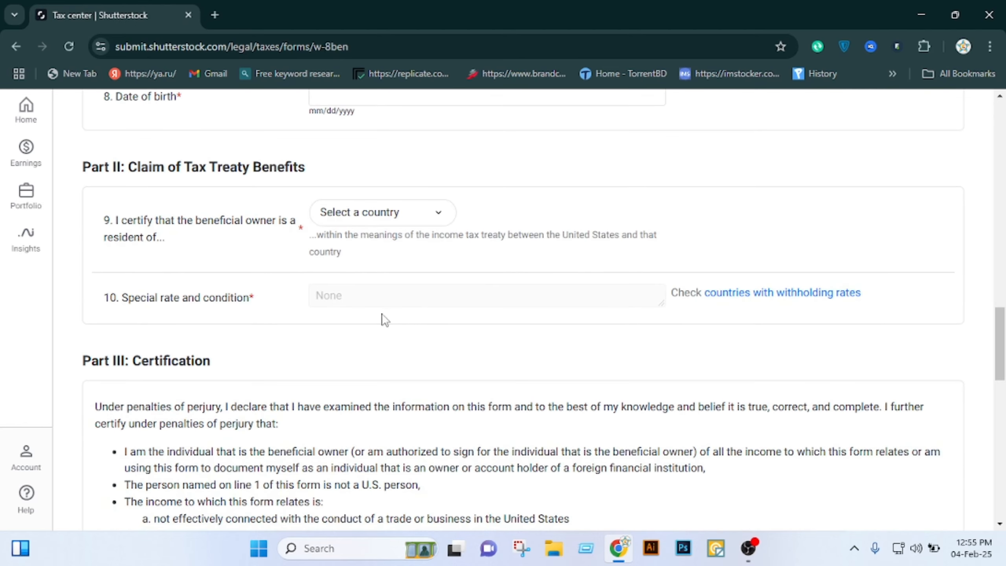
scroll(480, 320, down, 2)
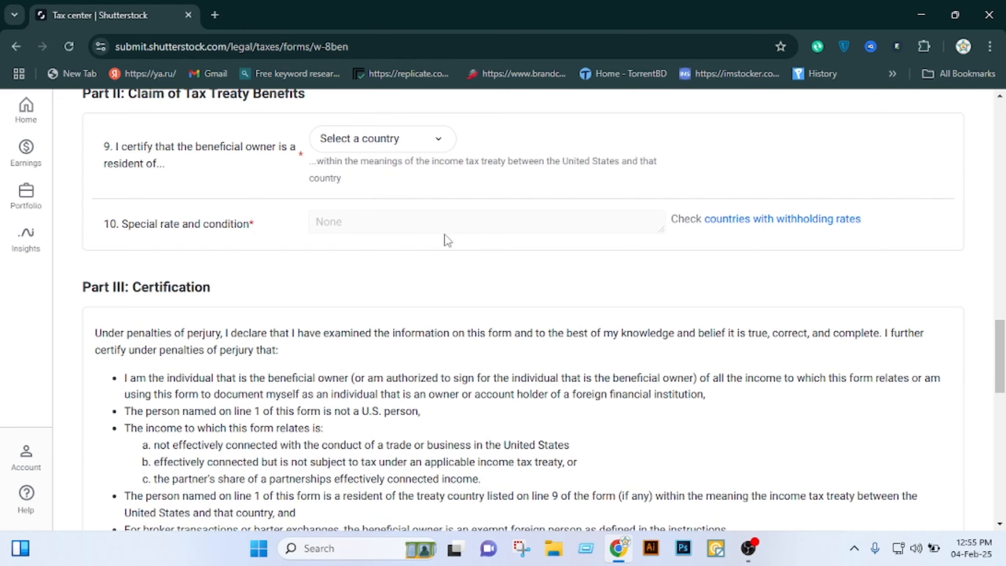
scroll(483, 274, down, 8)
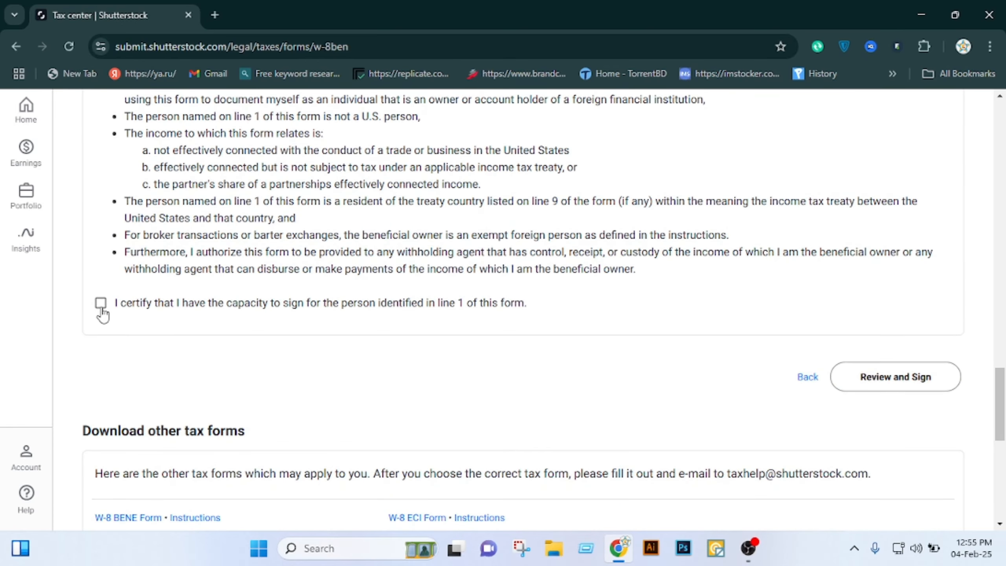
click(101, 307)
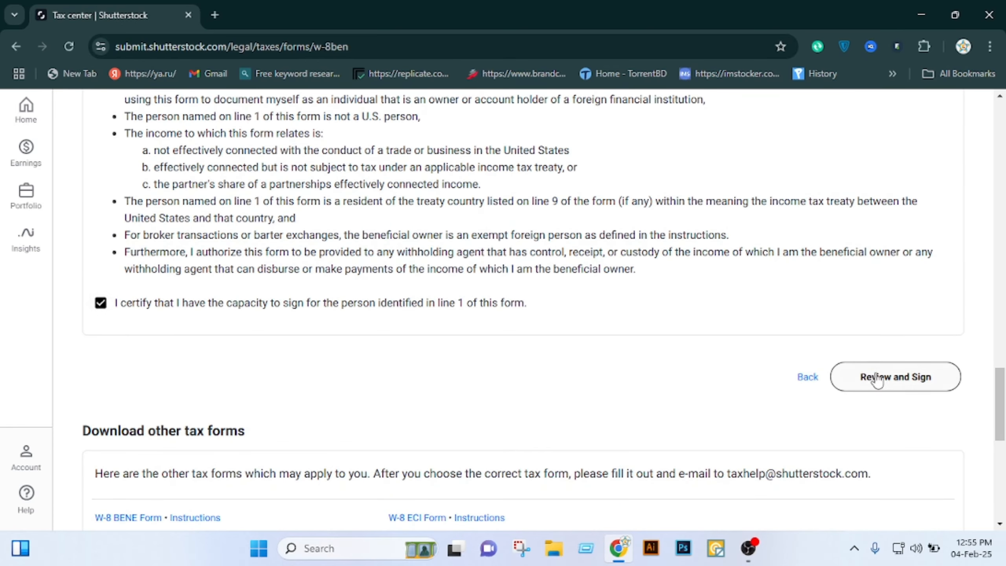
click(103, 308)
scroll(499, 346, down, 8)
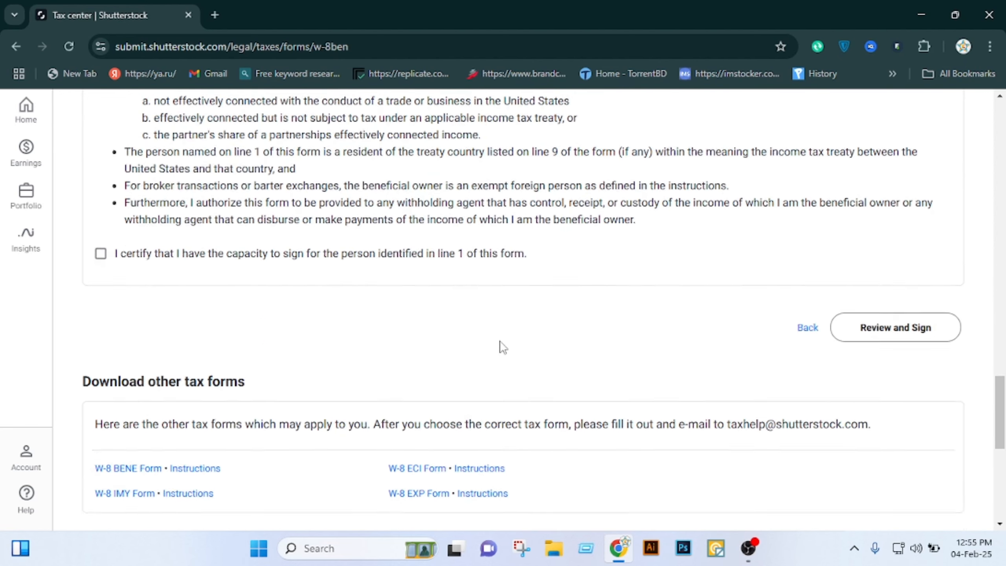
- Leave the W-8BEN form unsubmitted, return to the Tax center overview and examine the latest form's approval status
scroll(519, 355, up, 6)
click(16, 48)
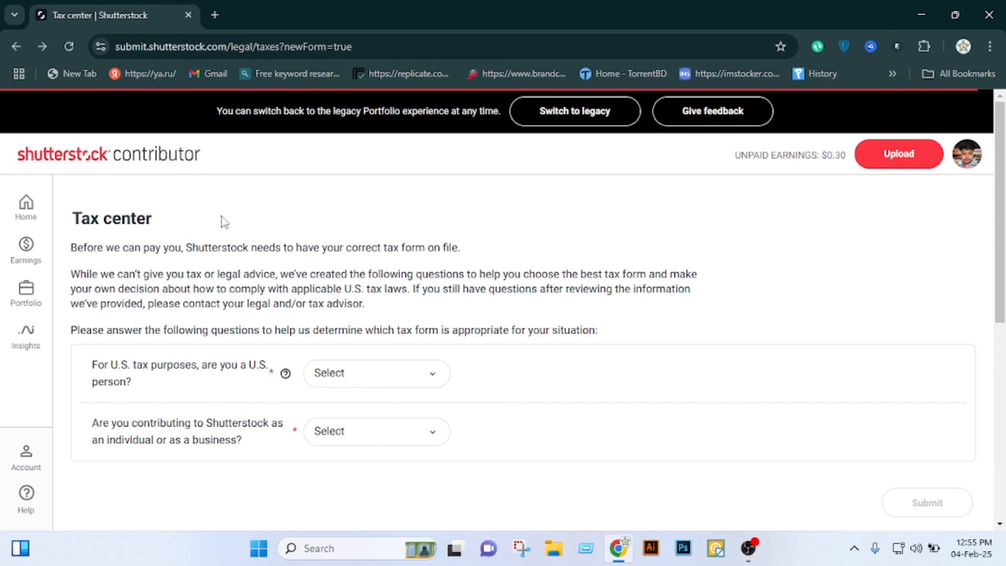
click(17, 47)
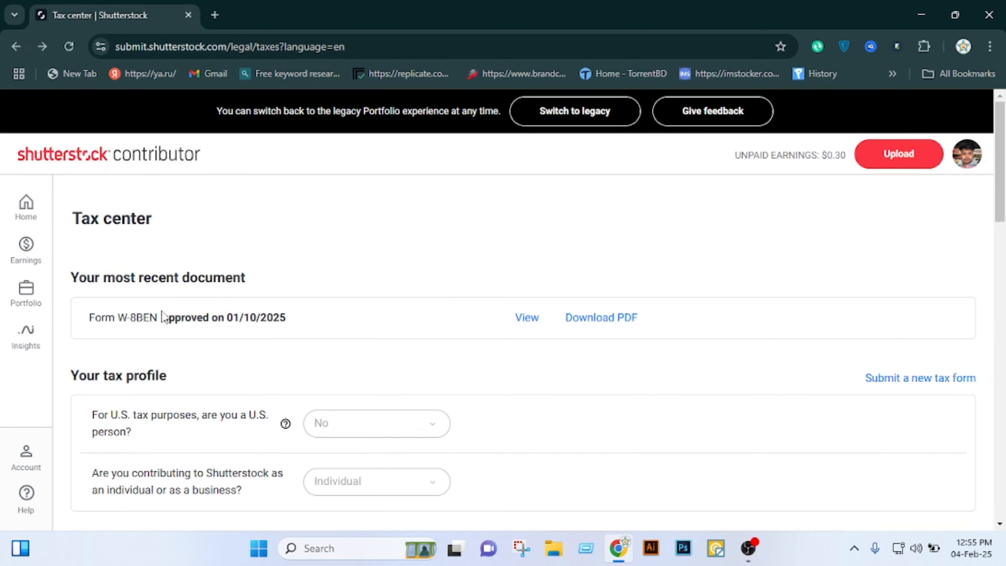
drag(162, 319, 292, 327)
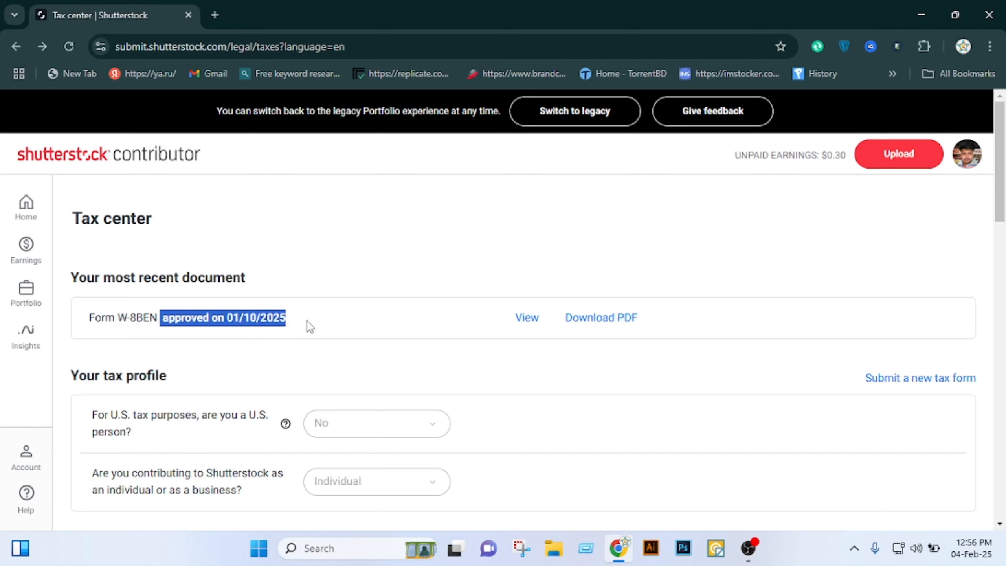
click(347, 322)
click(365, 328)
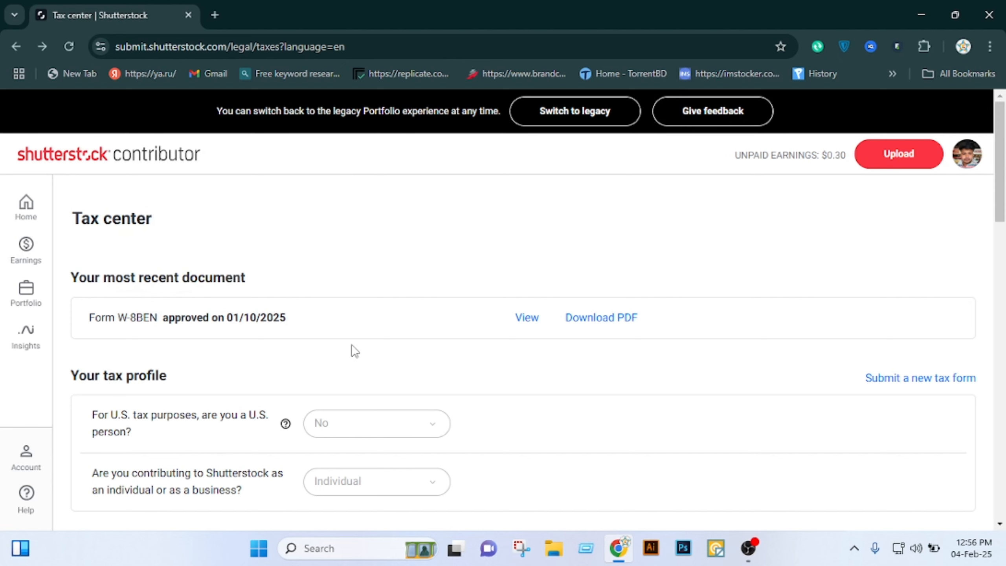
- Open the contributor home dashboard and examine the lifetime earnings amount
click(26, 206)
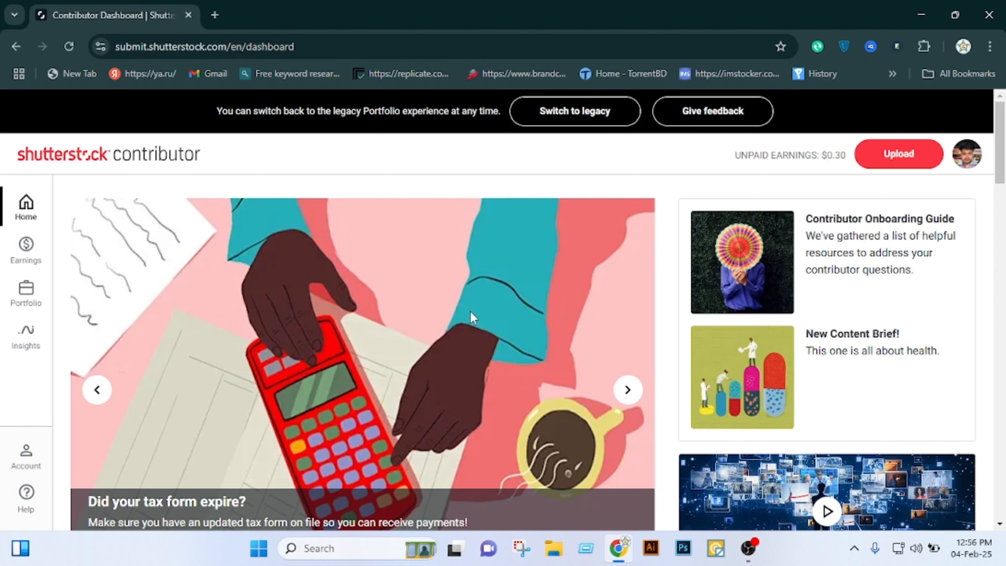
scroll(470, 312, down, 10)
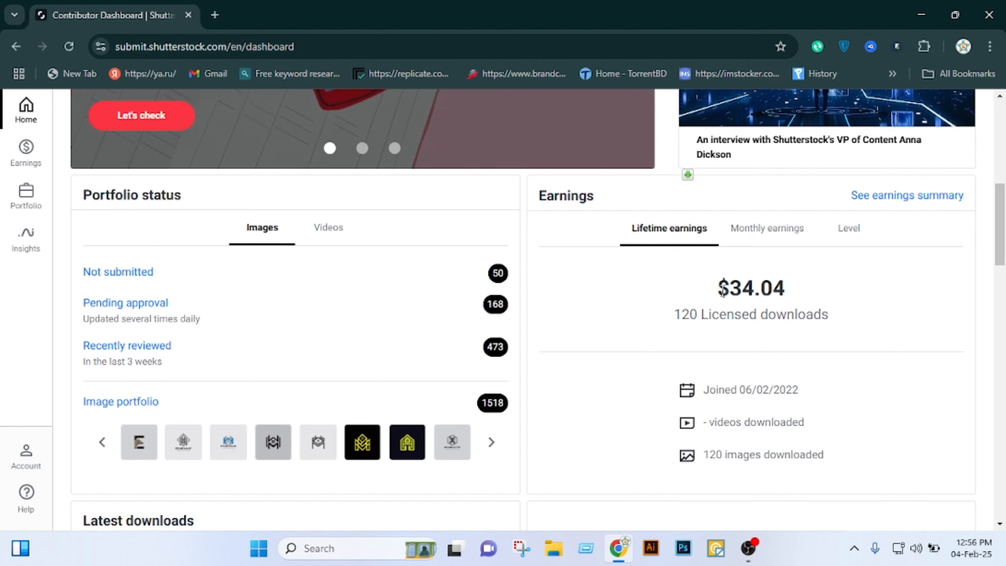
drag(720, 288, 790, 288)
click(793, 294)
- Check the unpaid earnings on the dashboard and open the earnings summary
scroll(846, 310, up, 10)
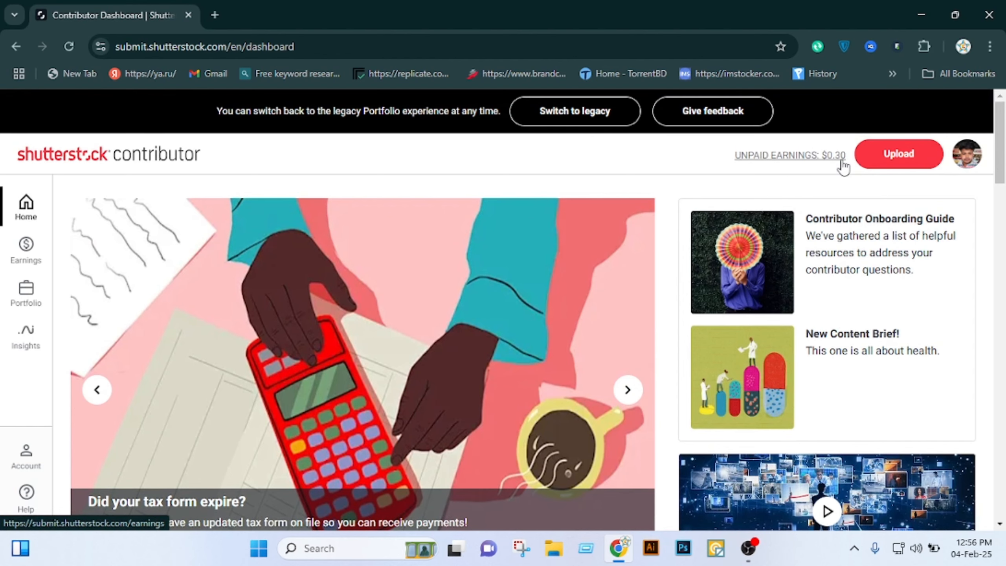
scroll(823, 198, down, 10)
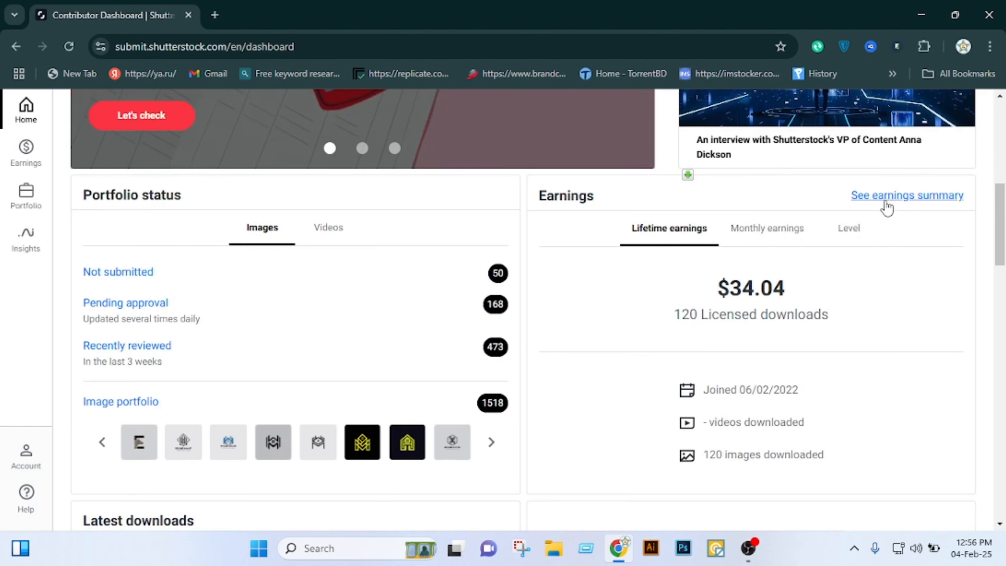
click(924, 198)
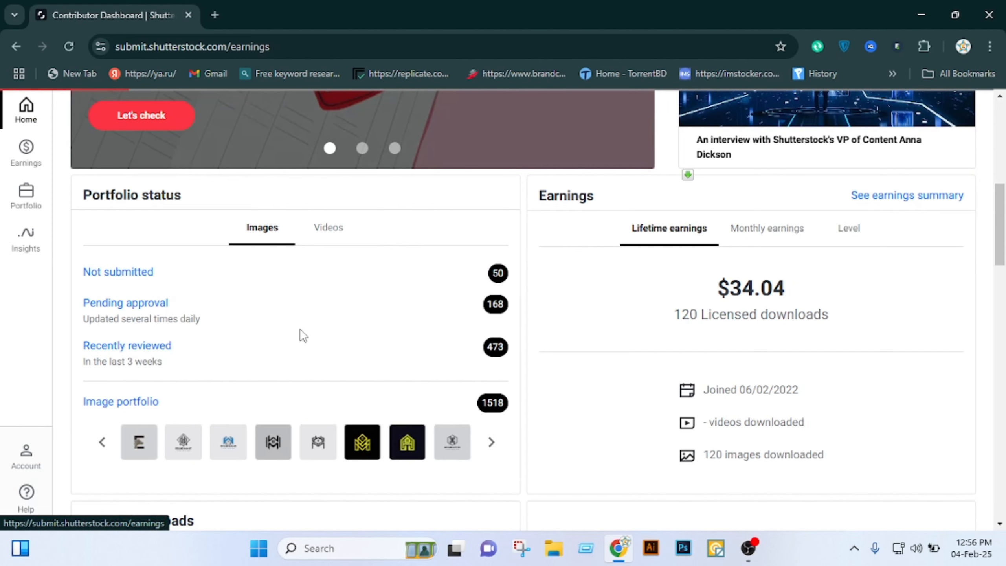
- Examine the February 2025 downloads and total earnings by month in the earnings summary, then compare them with the unpaid earnings
scroll(375, 343, down, 1)
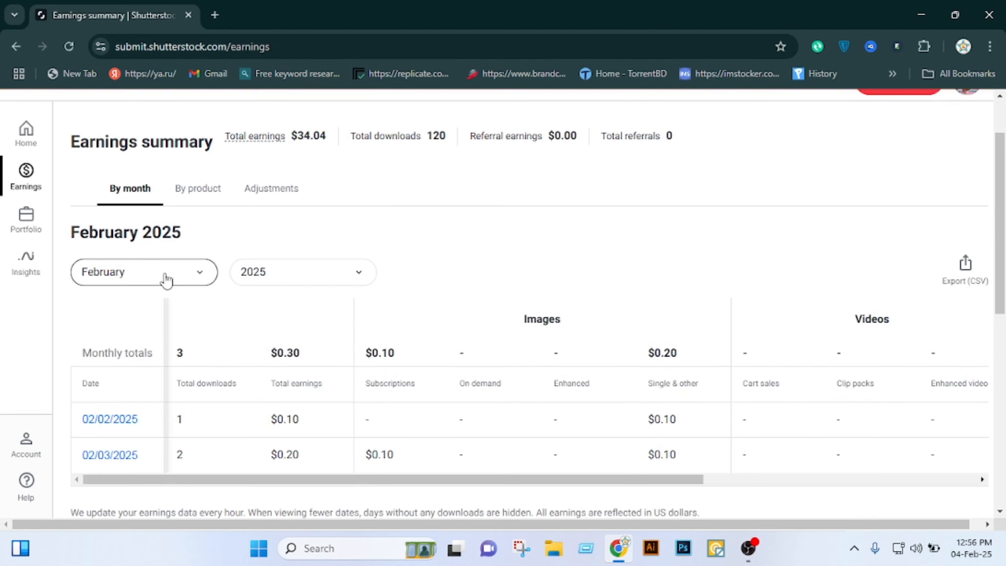
scroll(167, 279, down, 3)
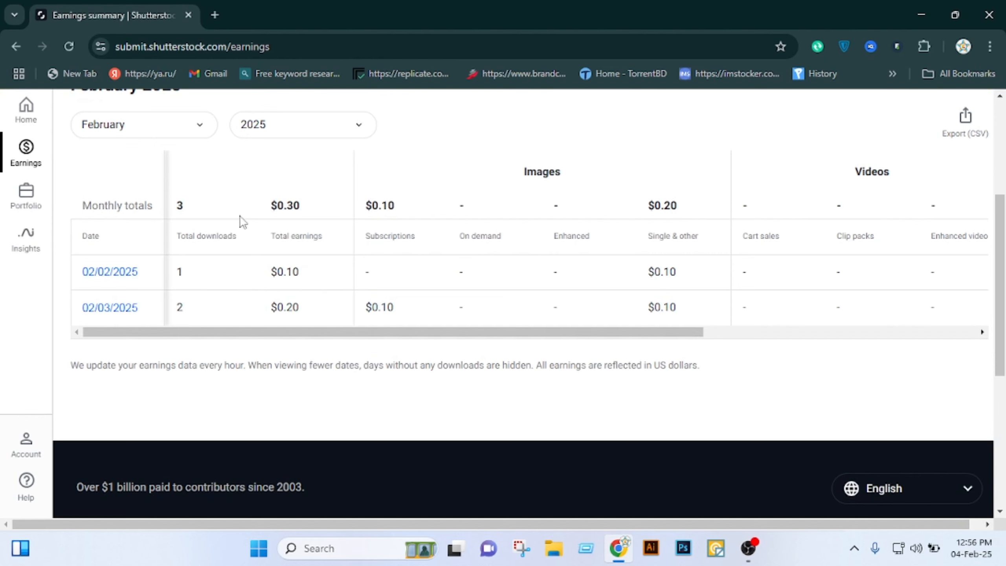
drag(271, 214, 317, 212)
click(310, 211)
scroll(374, 309, up, 5)
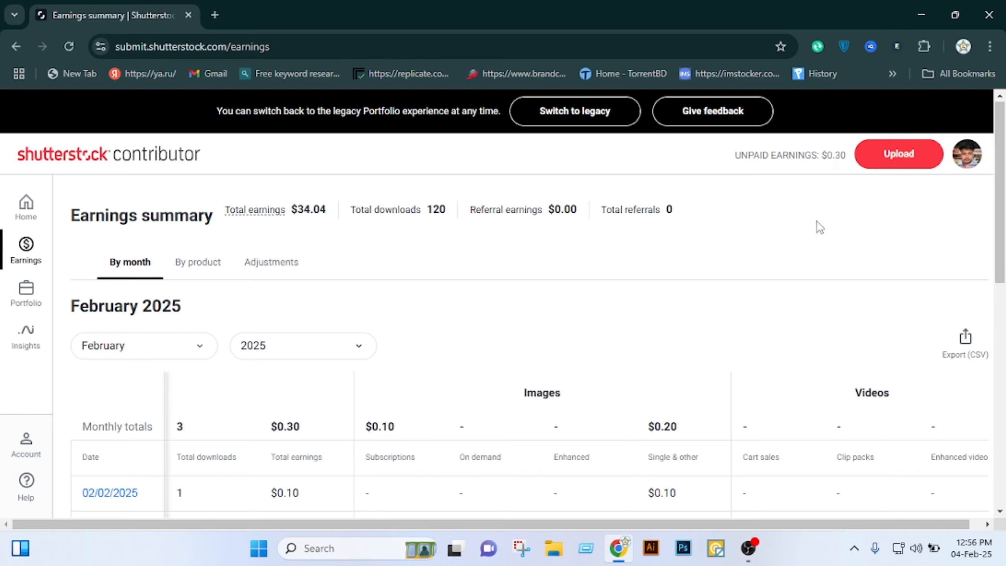
- Return to the contributor home dashboard and examine the lifetime earnings and licensed downloads alongside the unpaid earnings
click(26, 206)
scroll(798, 349, down, 10)
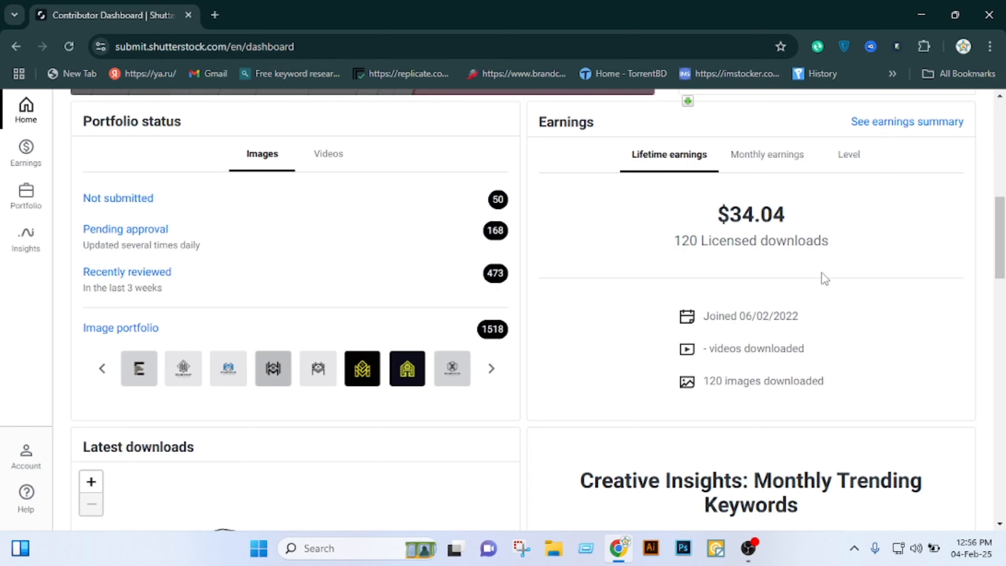
scroll(825, 278, up, 10)
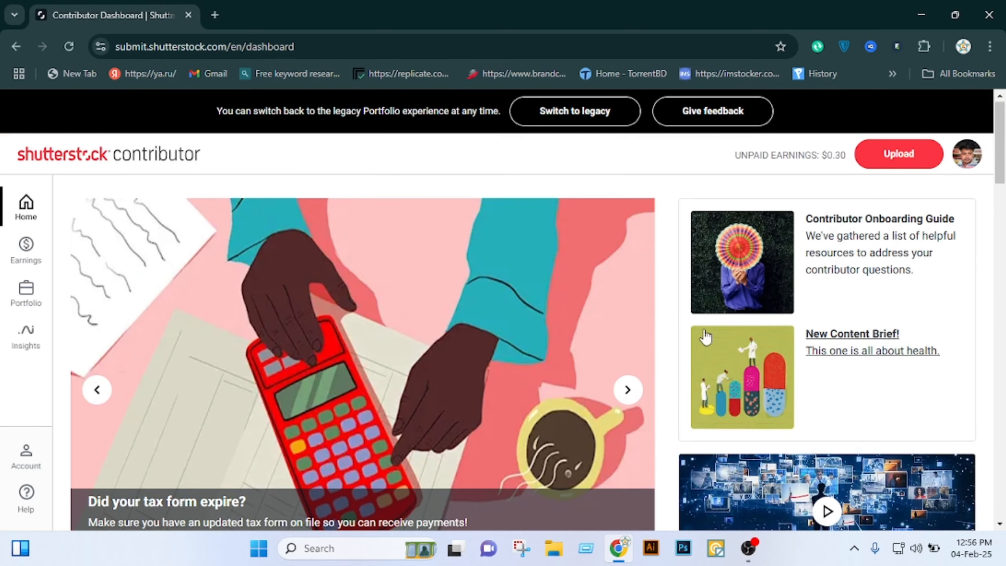
scroll(788, 337, down, 10)
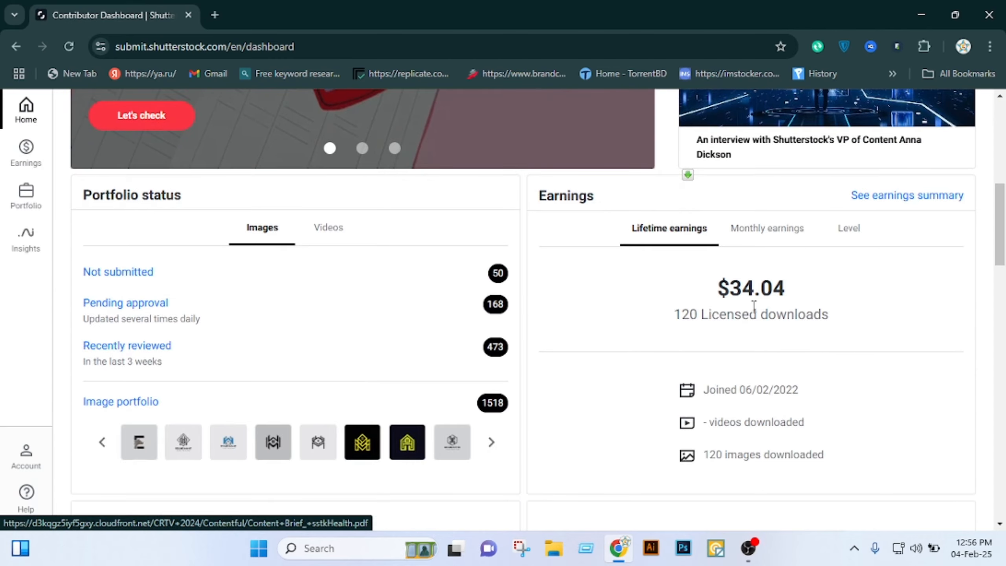
scroll(847, 298, up, 10)
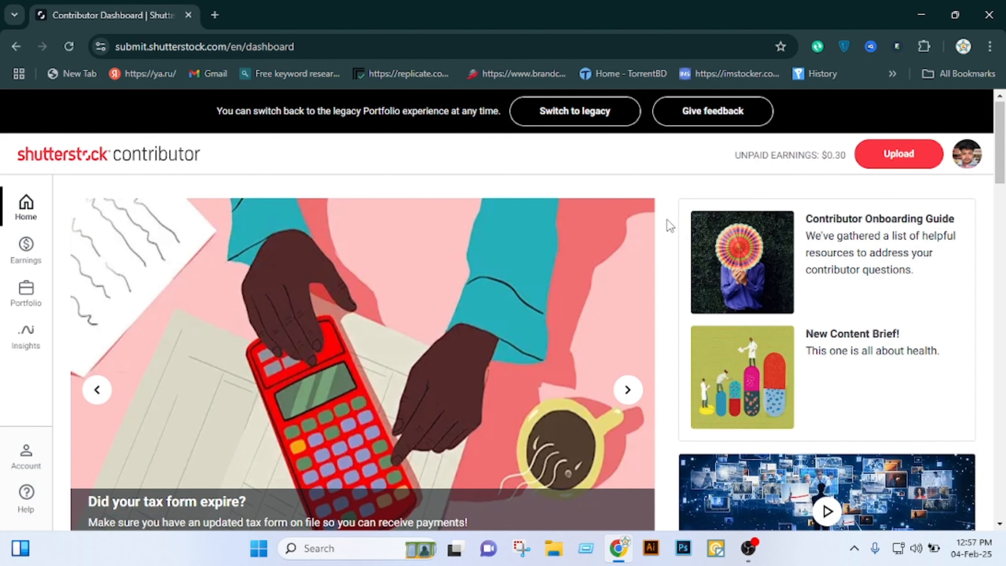
scroll(669, 226, down, 2)
scroll(669, 226, down, 4)
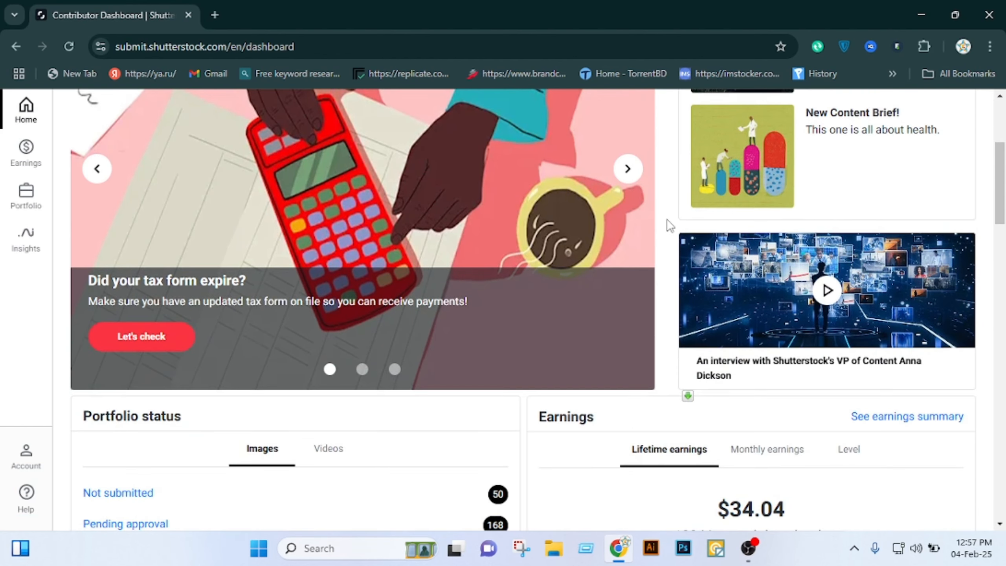
scroll(669, 226, down, 2)
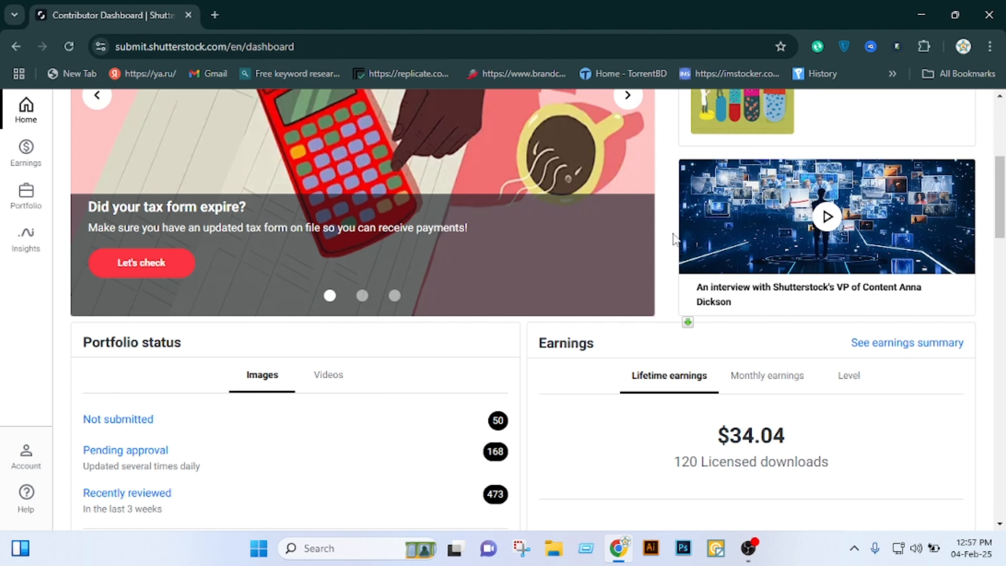
scroll(737, 318, up, 5)
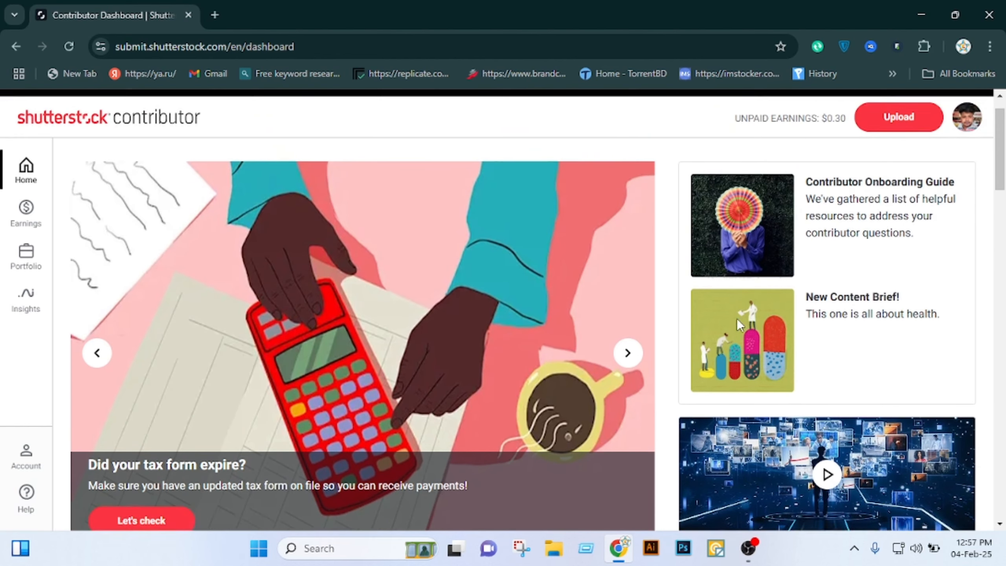
scroll(786, 254, down, 5)
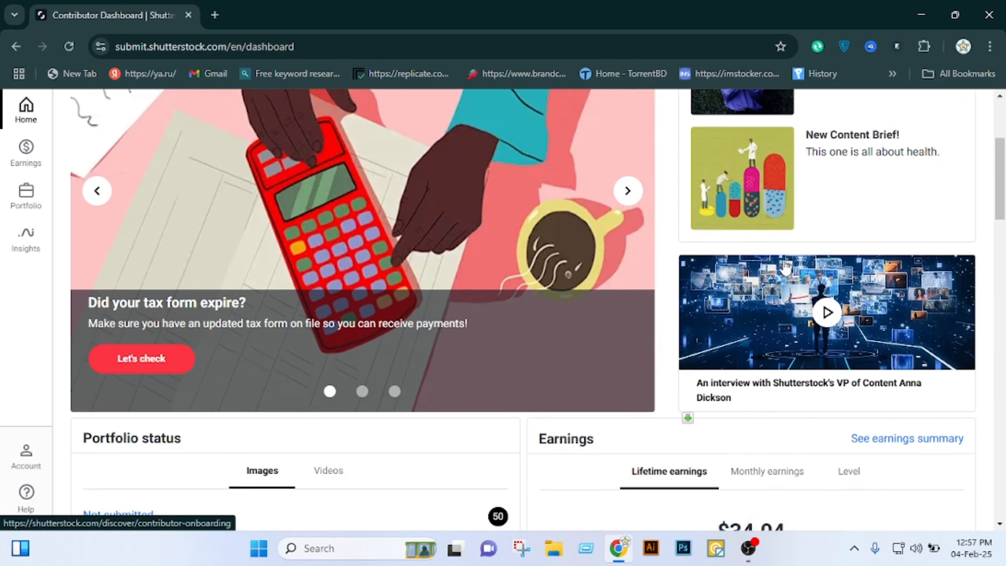
scroll(786, 267, down, 5)
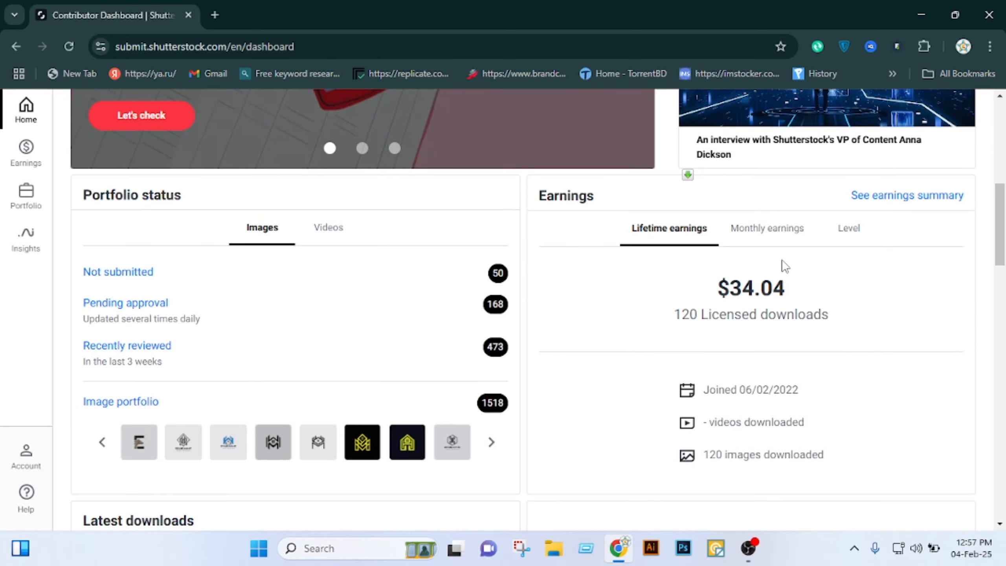
scroll(785, 266, up, 10)
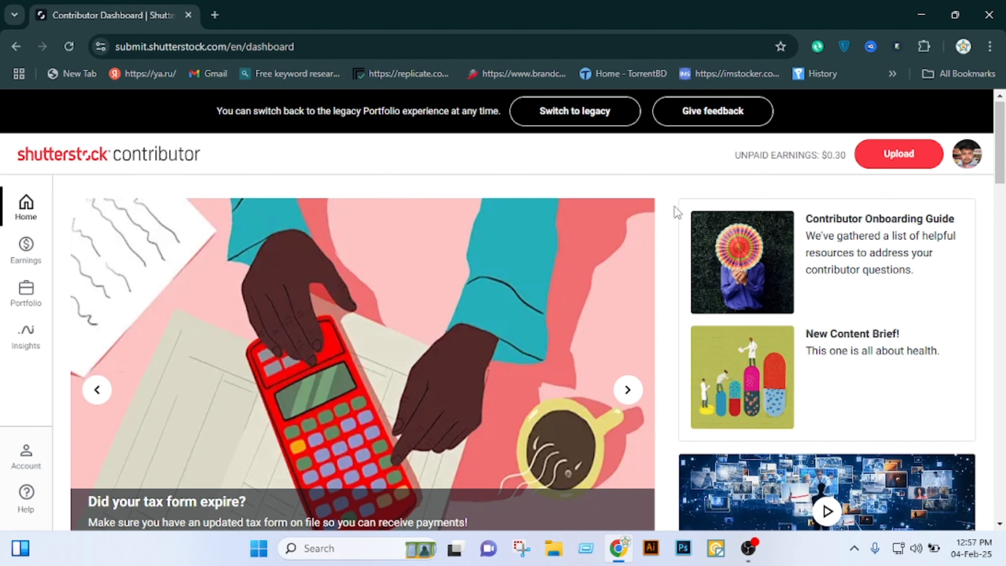
scroll(677, 211, down, 2)
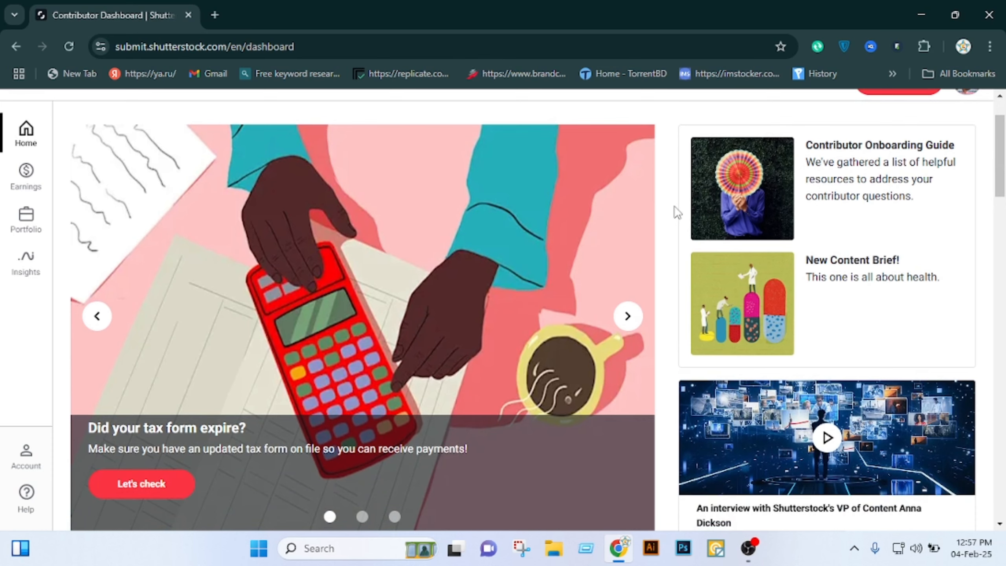
scroll(677, 212, up, 2)
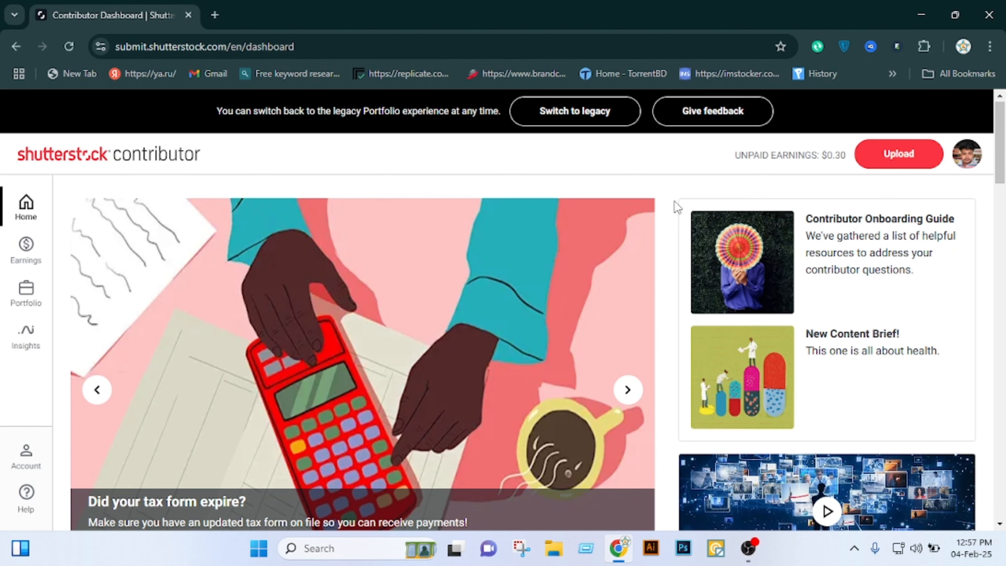
scroll(674, 201, down, 10)
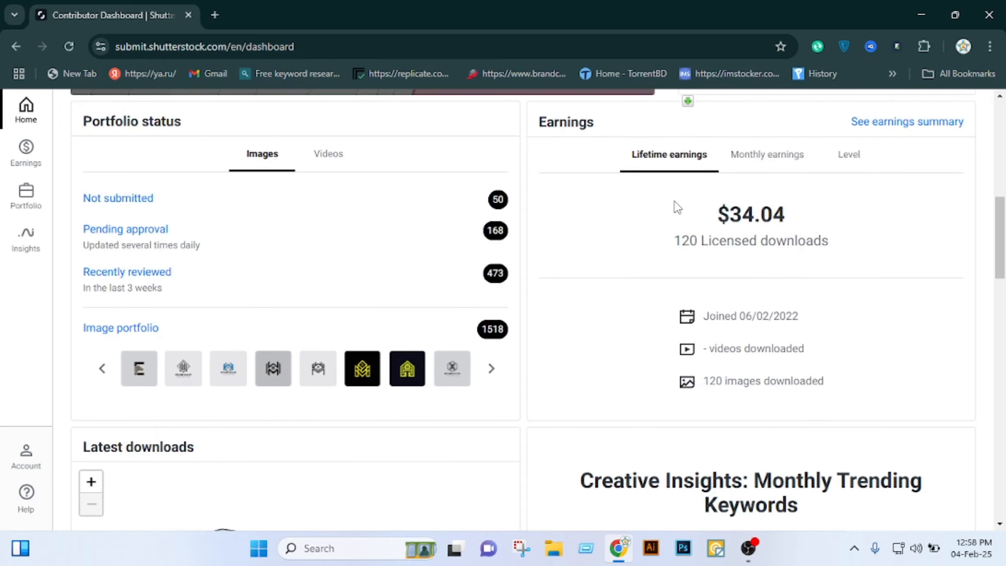
scroll(677, 206, down, 10)
scroll(676, 206, up, 15)
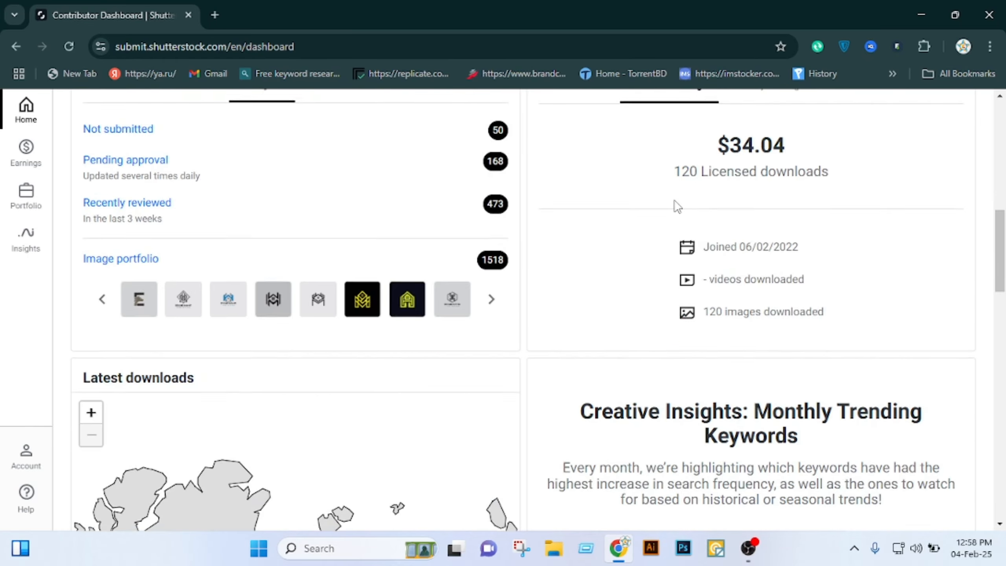